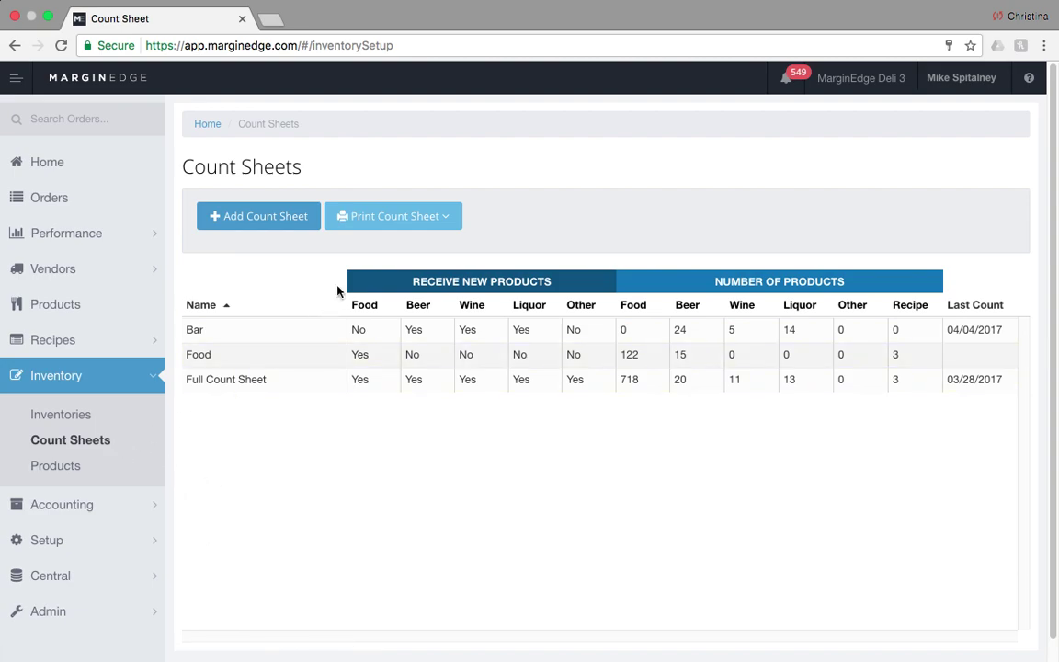
# Step: Download the Bar count sheet as a PDF from Inventories, then show the count types to start
pyautogui.click(416, 221)
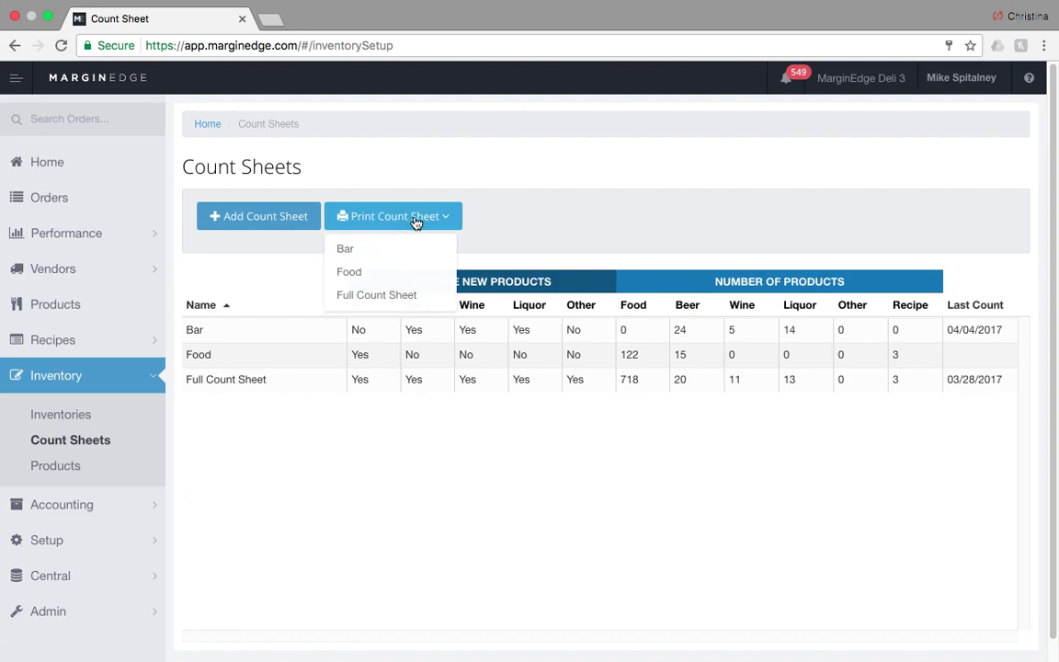
pyautogui.click(416, 221)
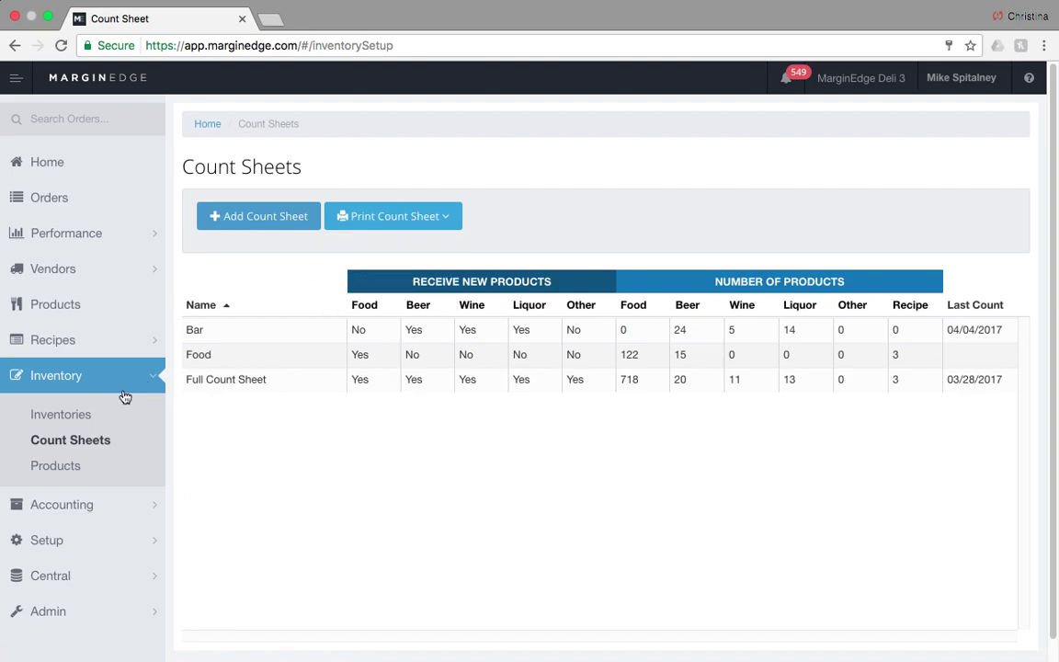
pyautogui.click(67, 417)
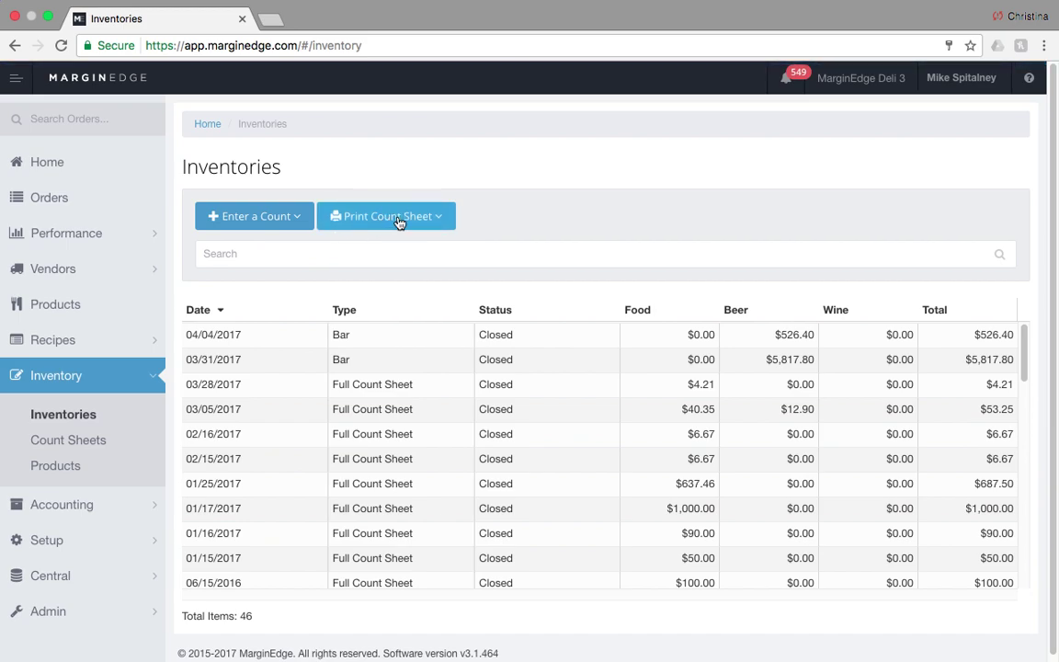
pyautogui.click(399, 223)
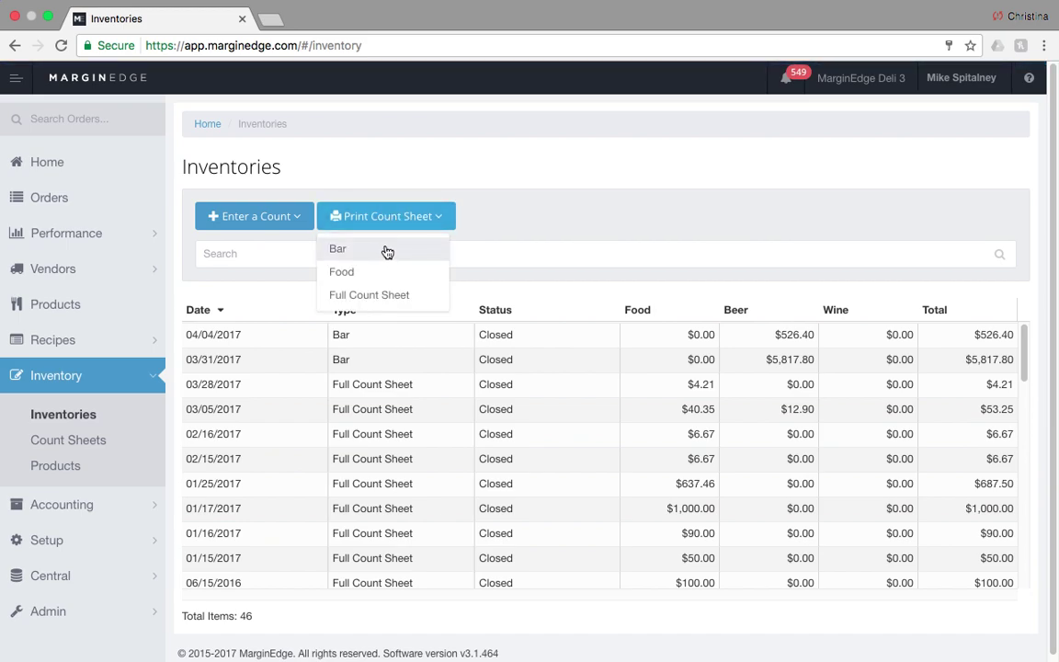
pyautogui.click(387, 250)
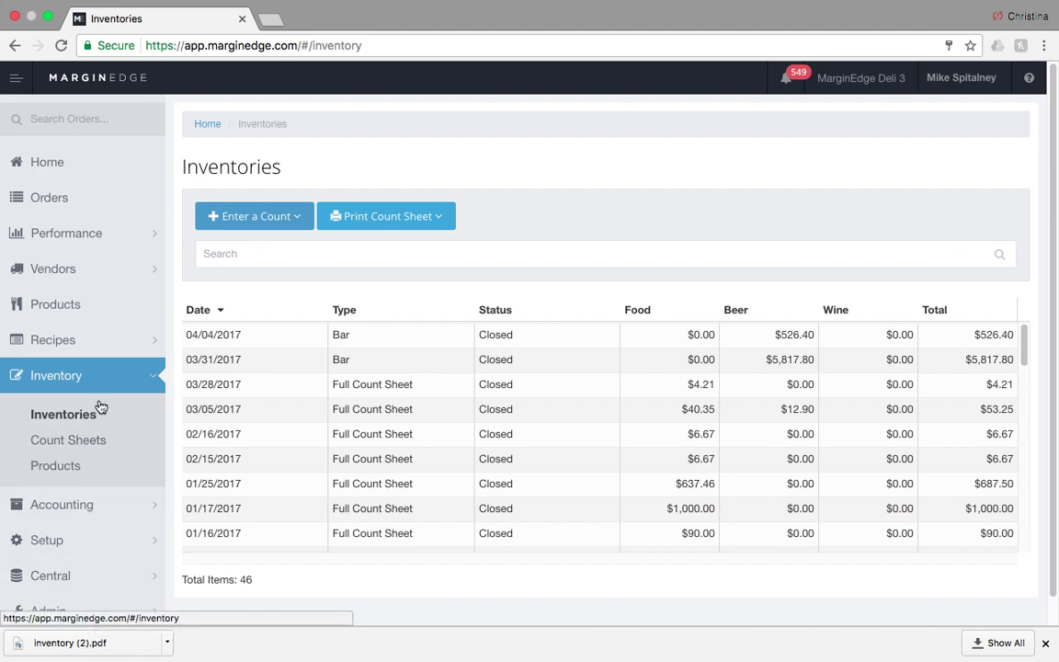
pyautogui.click(266, 220)
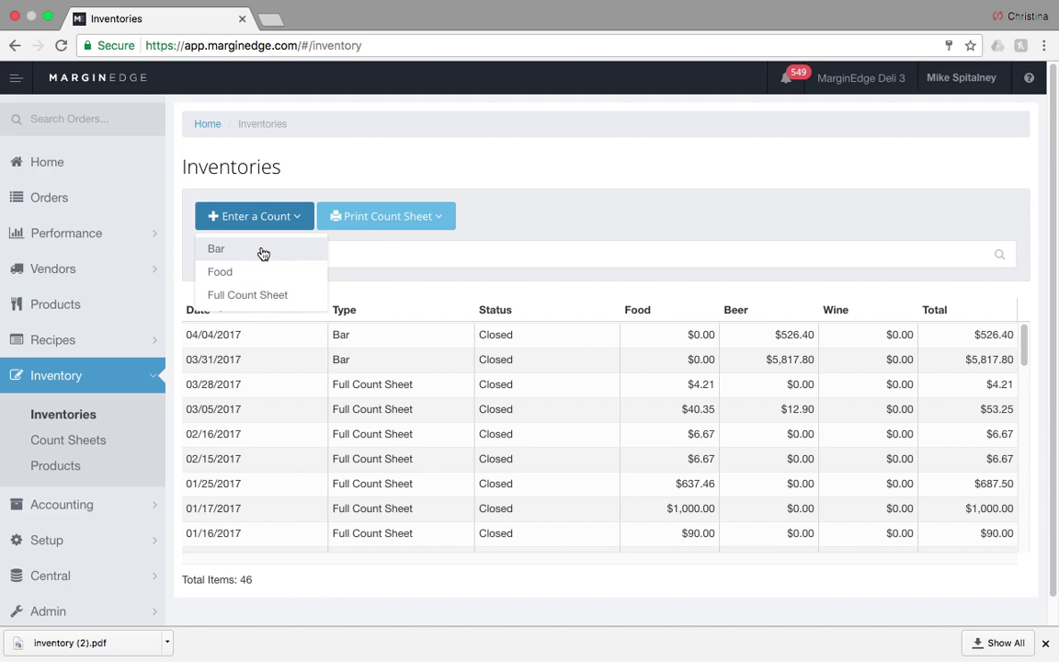
# Step: Choose Bar to open the Enter a Bar Count page
pyautogui.click(262, 252)
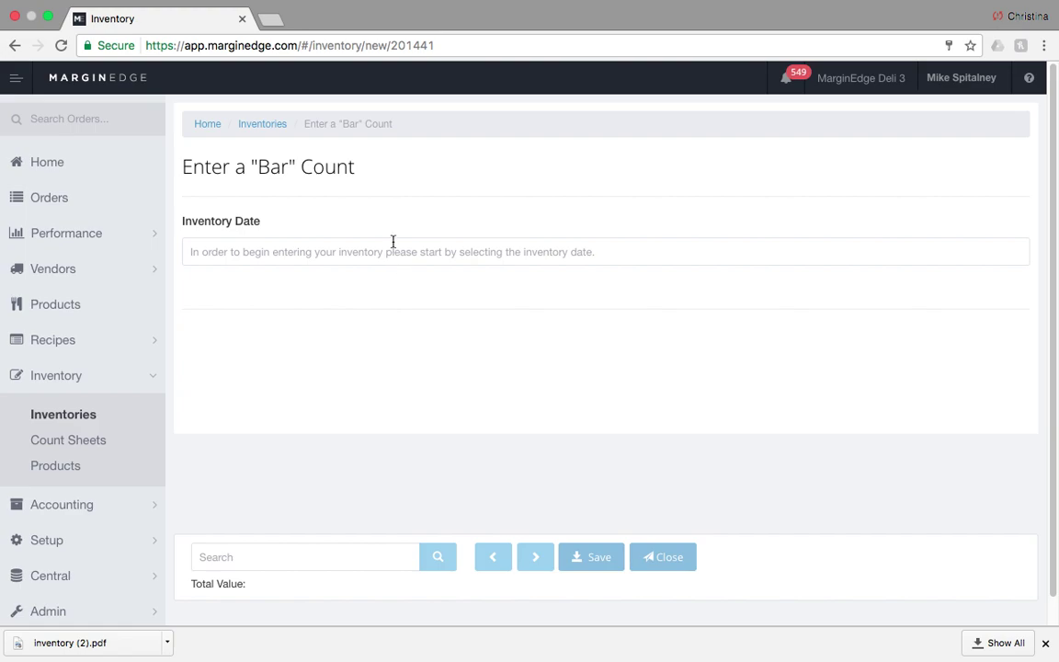
# Step: Set the Bar count's inventory date to April 30, 2017 in the calendar
pyautogui.click(354, 251)
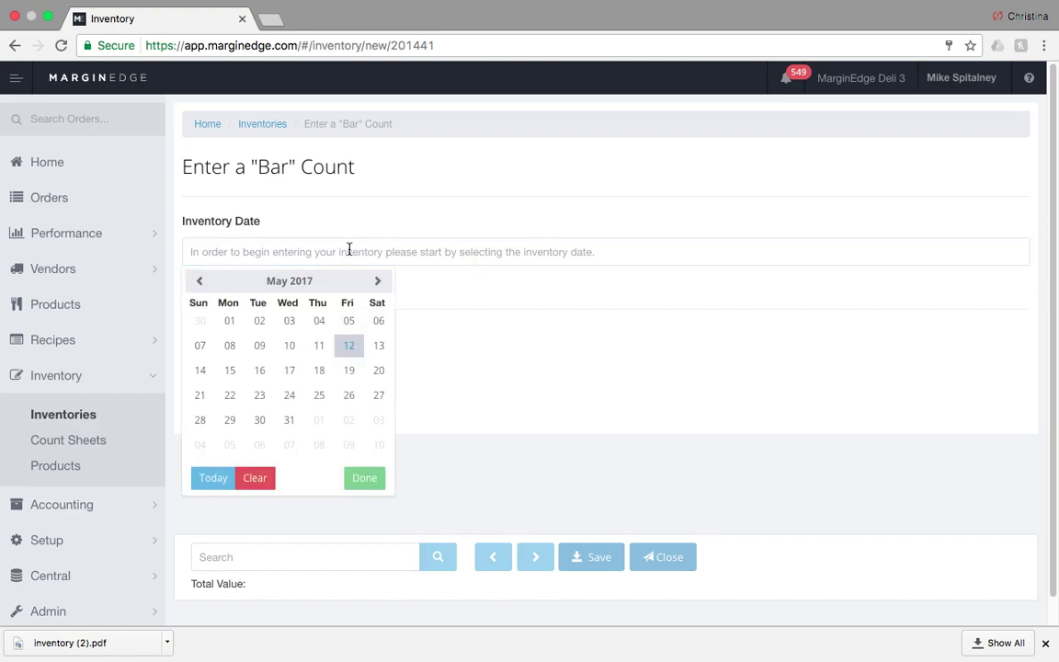
pyautogui.click(199, 281)
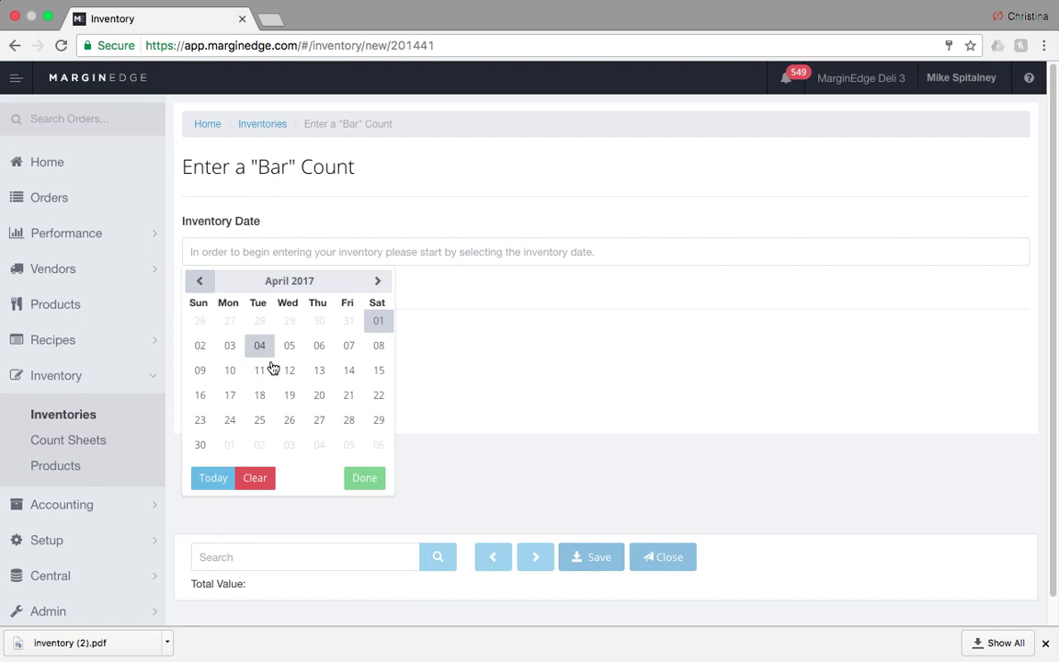
pyautogui.click(202, 445)
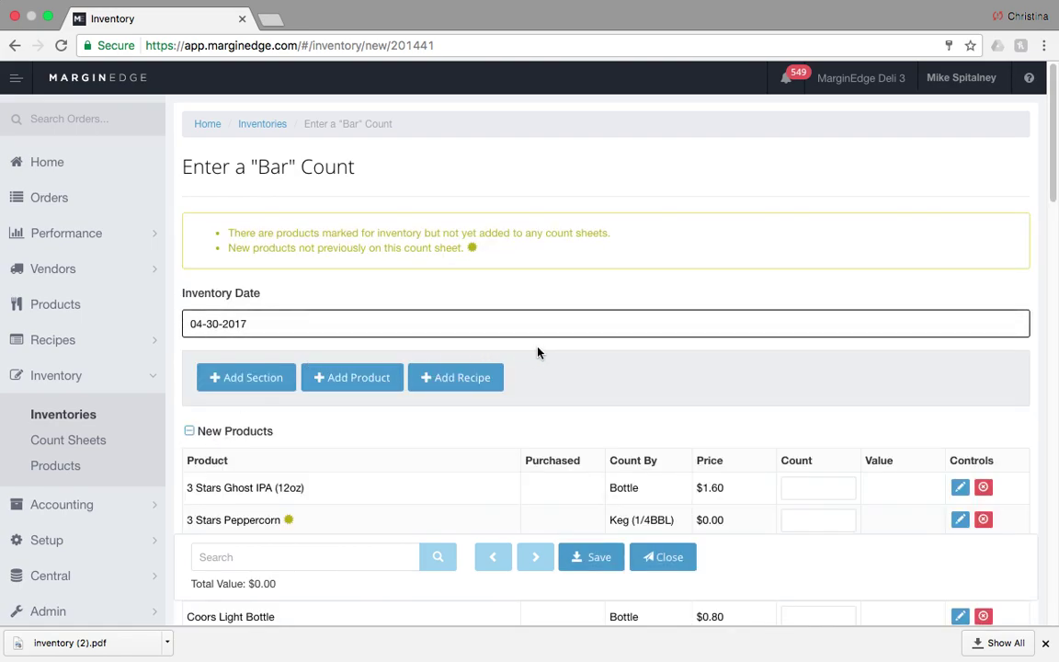
# Step: Enter 11 for 3 Stars Ghost IPA, 3 Stars Peppercorn, Beefeater 1L and Bells Two Hearted Ale
pyautogui.scroll(-2, 625, 345)
pyautogui.scroll(-4, 625, 354)
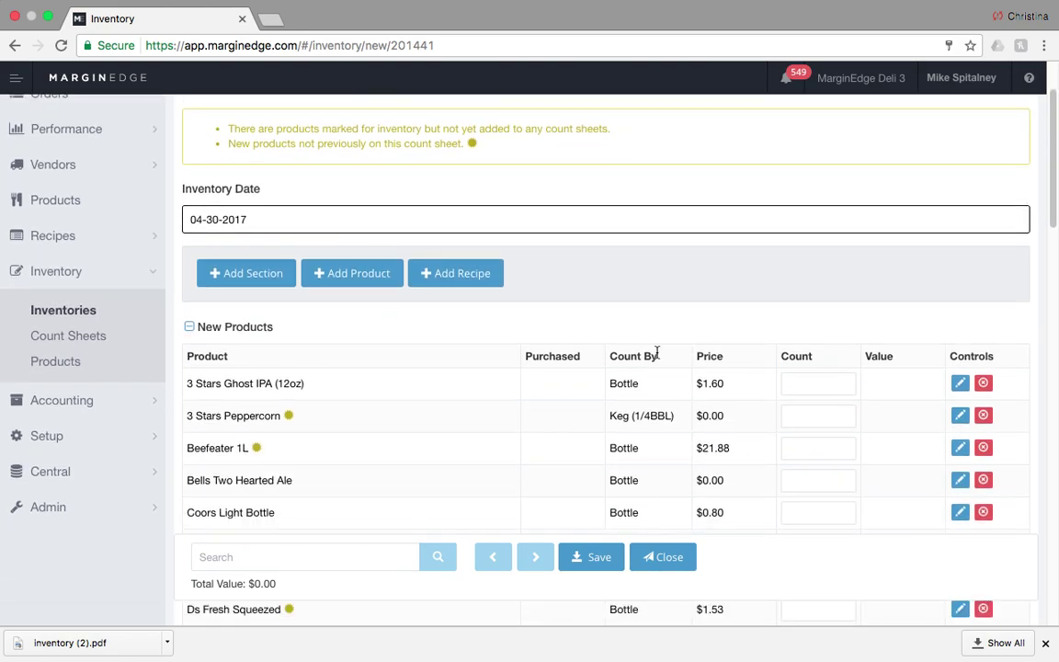
pyautogui.scroll(-1, 842, 379)
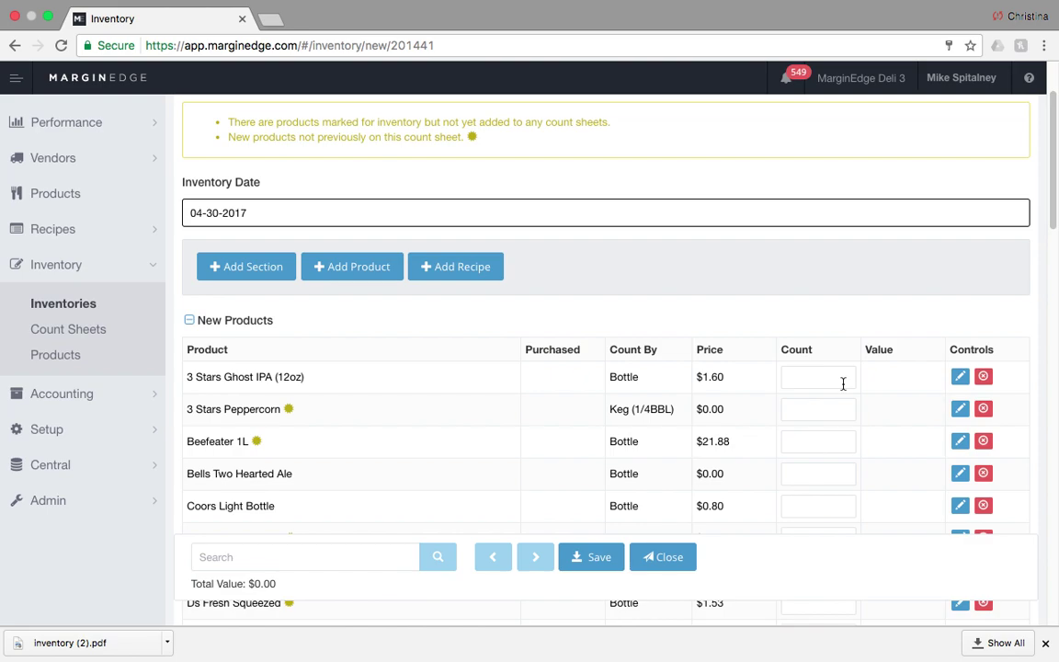
pyautogui.click(842, 383)
pyautogui.write('11')
pyautogui.click(843, 408)
pyautogui.write('11')
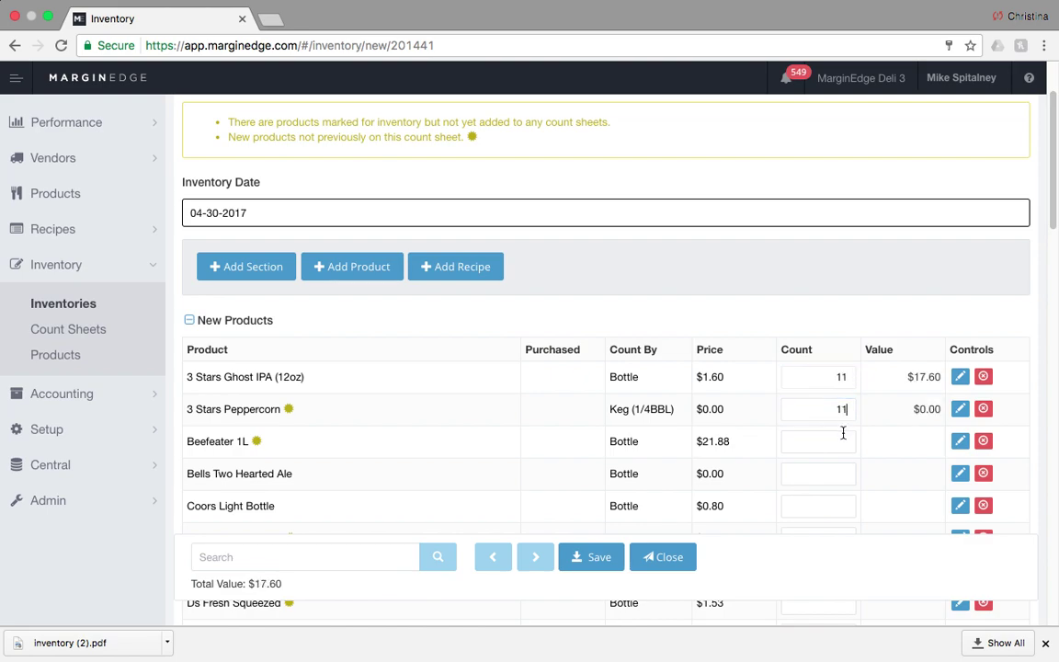
pyautogui.click(843, 440)
pyautogui.write('11')
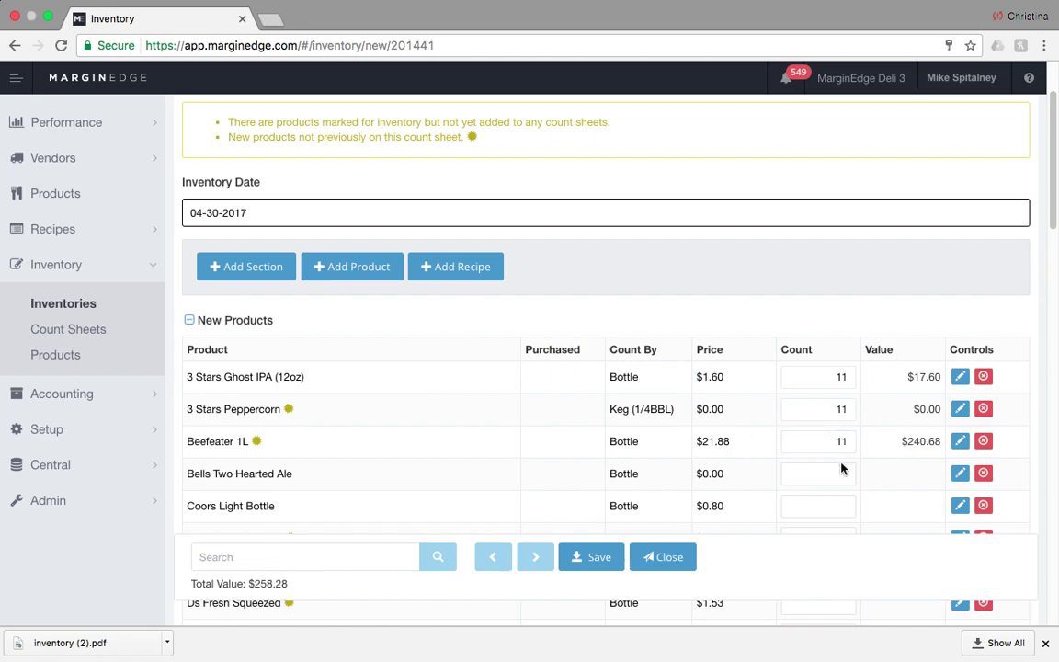
pyautogui.click(843, 473)
pyautogui.write('11')
# Step: Search the product list for 'harpoon' to jump to the Harpoon IPA Keg row
pyautogui.click(307, 557)
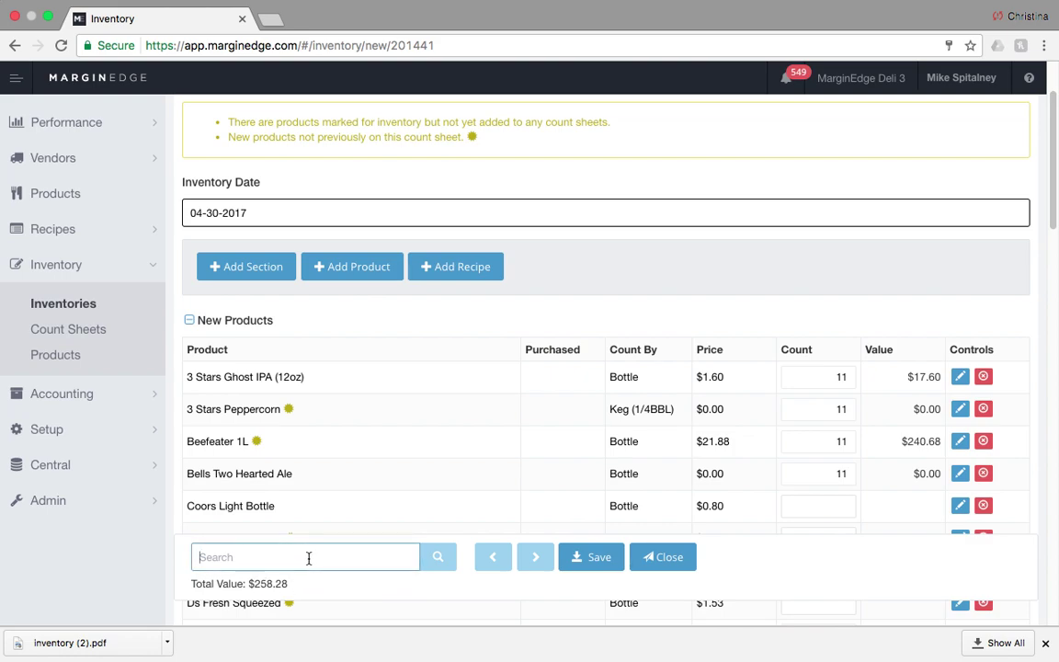
pyautogui.write('ha')
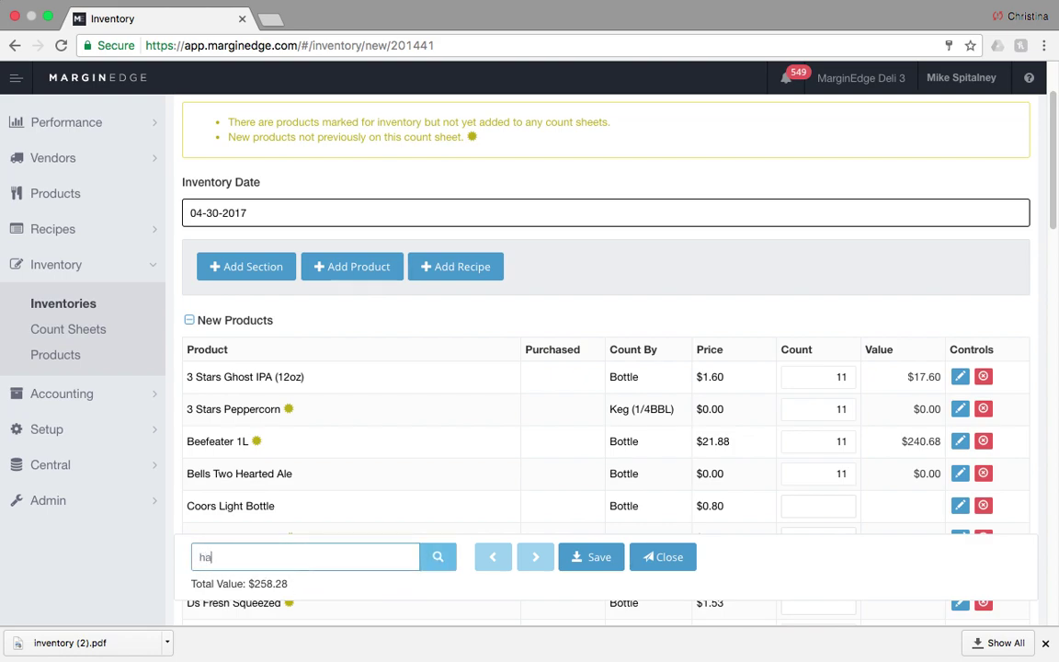
pyautogui.write('rpoon')
pyautogui.press('Return')
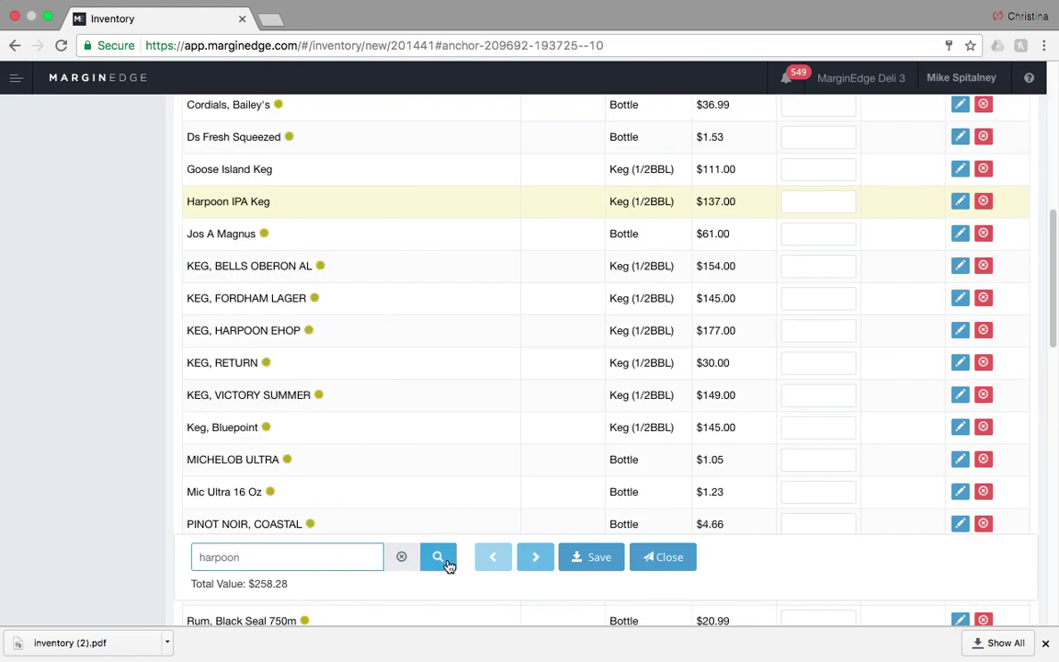
# Step: Save the Bar count and go back to the Inventories list
pyautogui.click(591, 557)
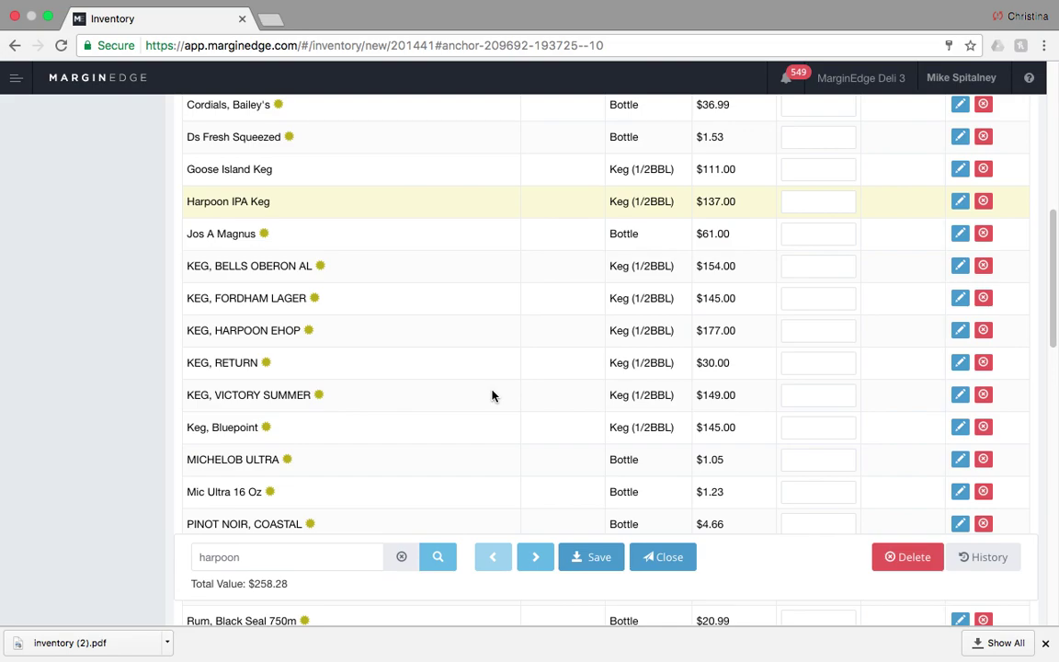
pyautogui.scroll(10, 492, 396)
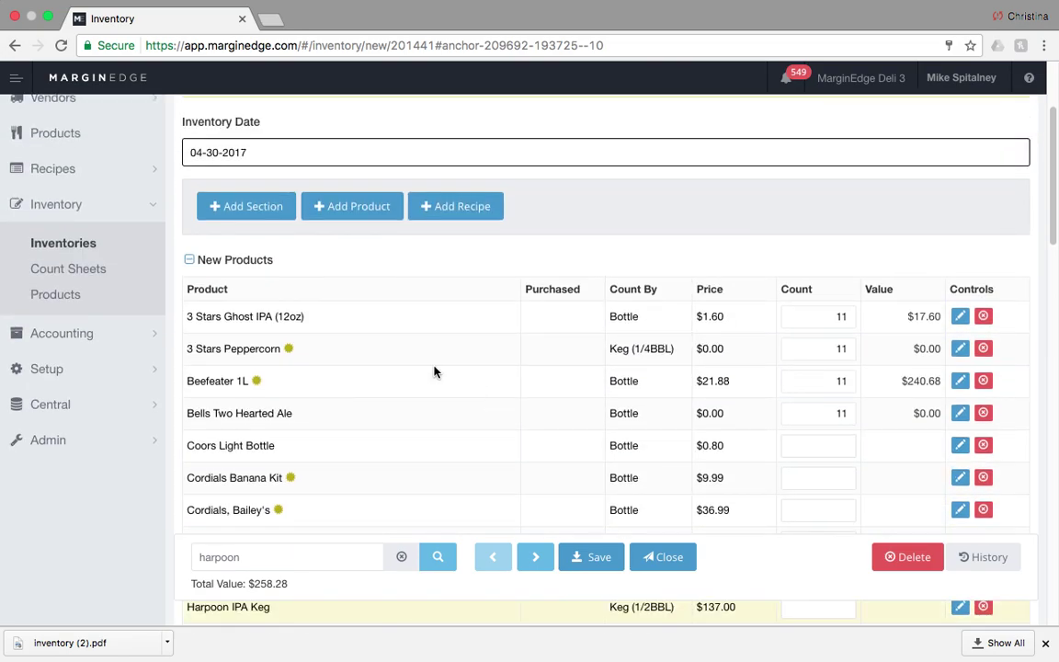
pyautogui.click(79, 243)
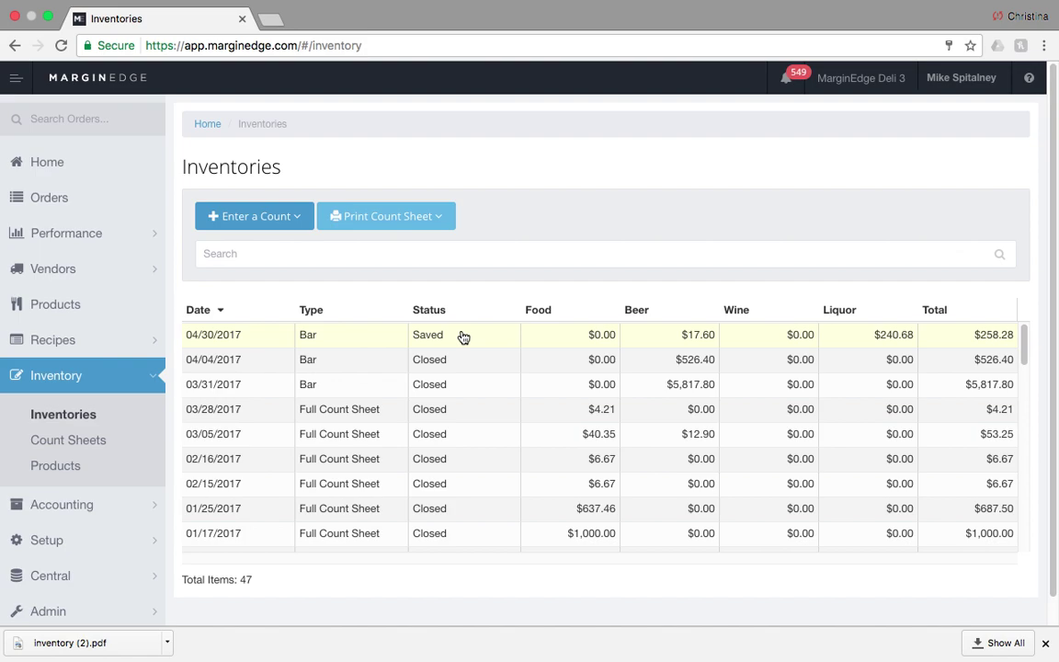
# Step: Reopen the 04/30/2017 Bar count, enter 11 for Coors Light Bottle and Cordials Banana Kit, and close it
pyautogui.click(463, 337)
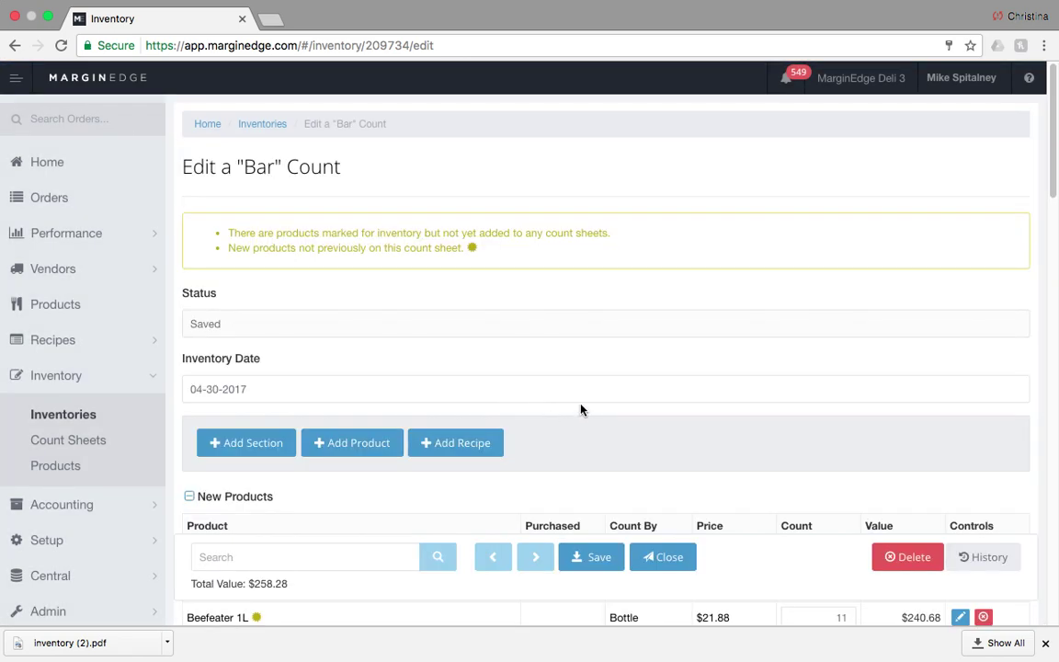
pyautogui.scroll(-2, 579, 409)
pyautogui.scroll(-4, 588, 413)
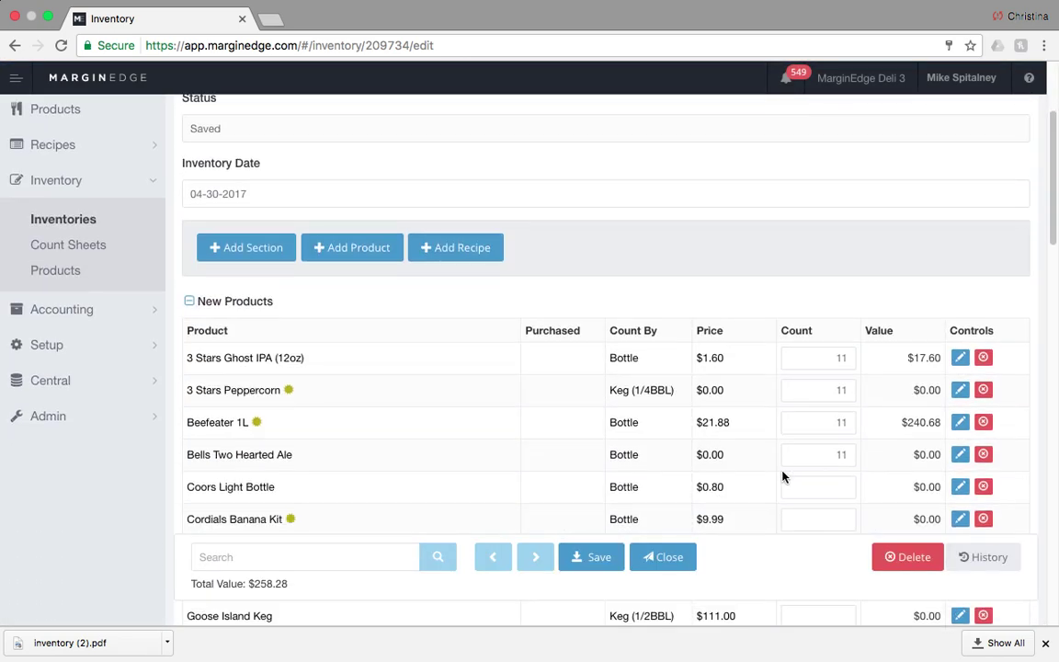
pyautogui.click(821, 486)
pyautogui.write('11')
pyautogui.click(811, 516)
pyautogui.write('11')
pyautogui.click(753, 557)
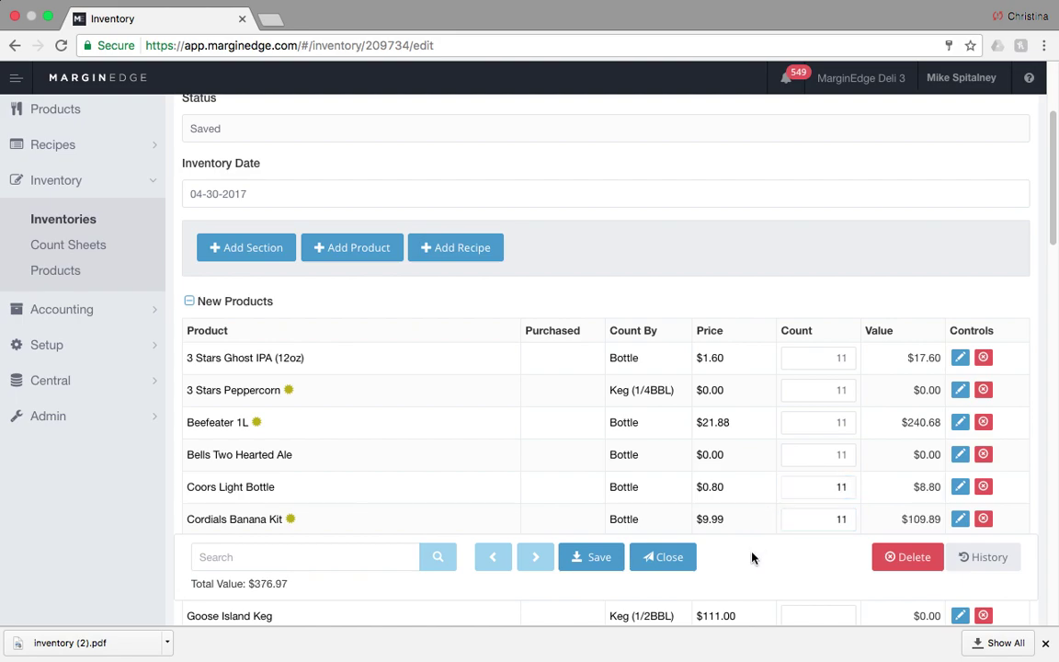
pyautogui.click(670, 559)
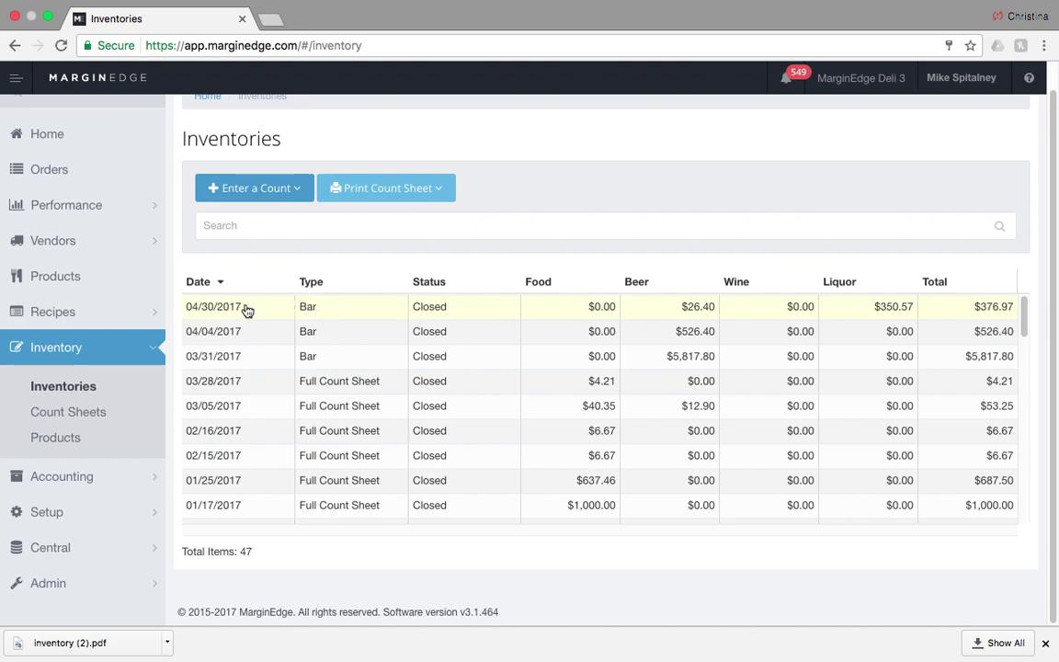
# Step: Open the 04/30/2017 Bar count details, then expand and collapse the Beer category
pyautogui.click(482, 310)
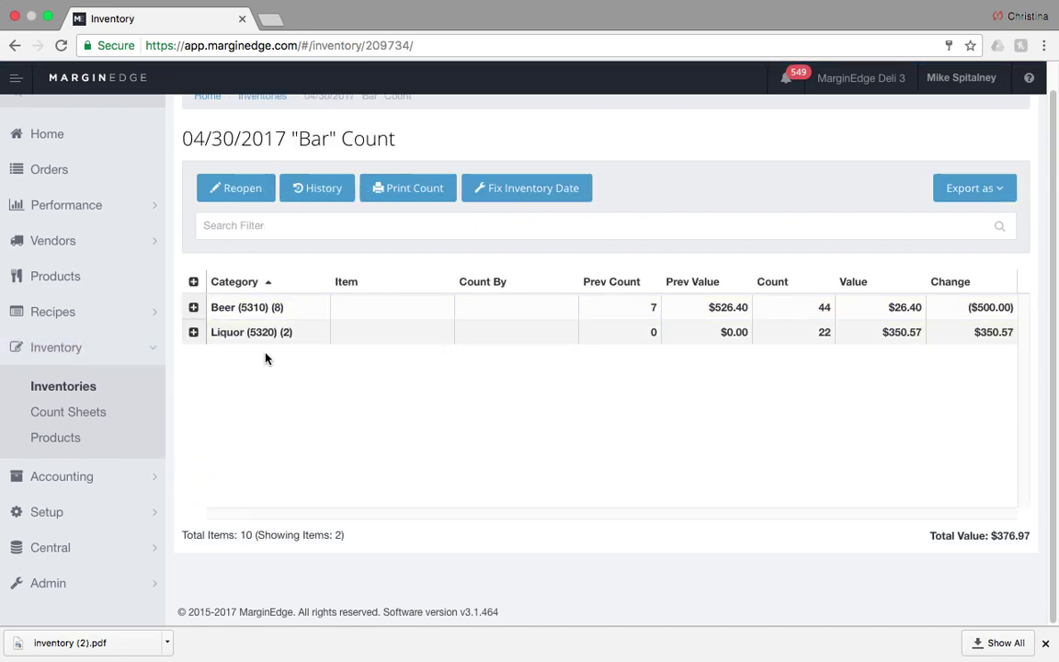
pyautogui.click(193, 308)
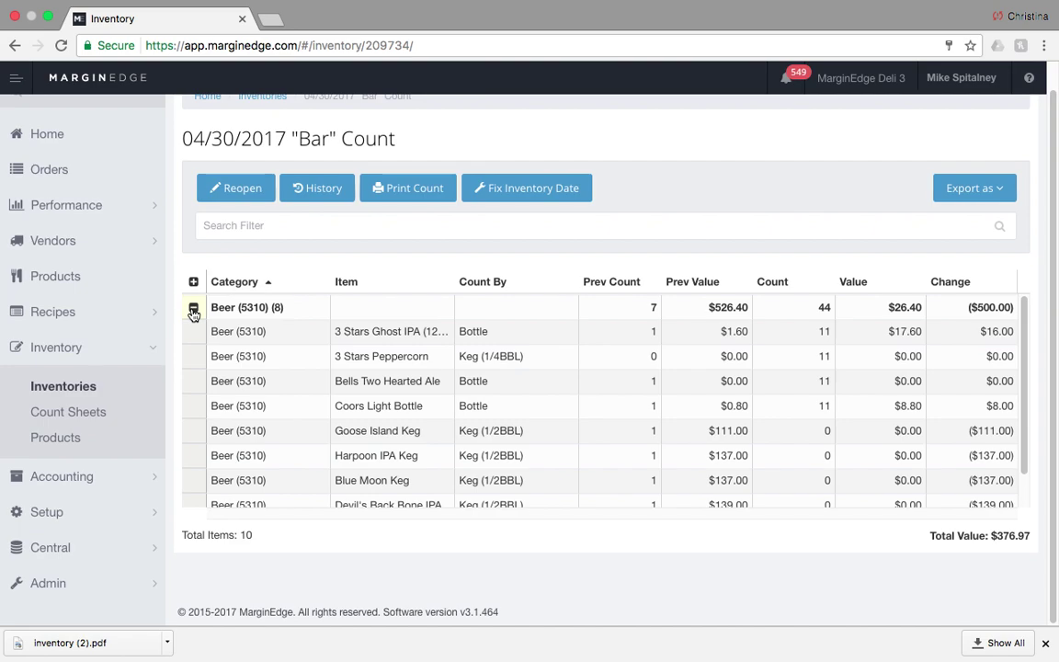
pyautogui.click(193, 310)
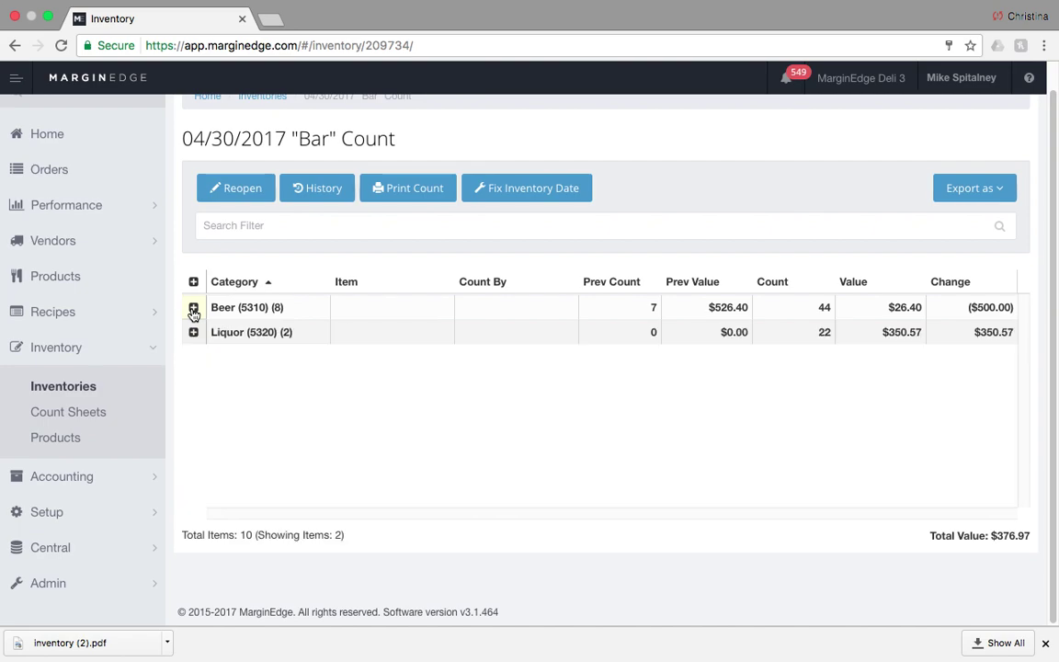